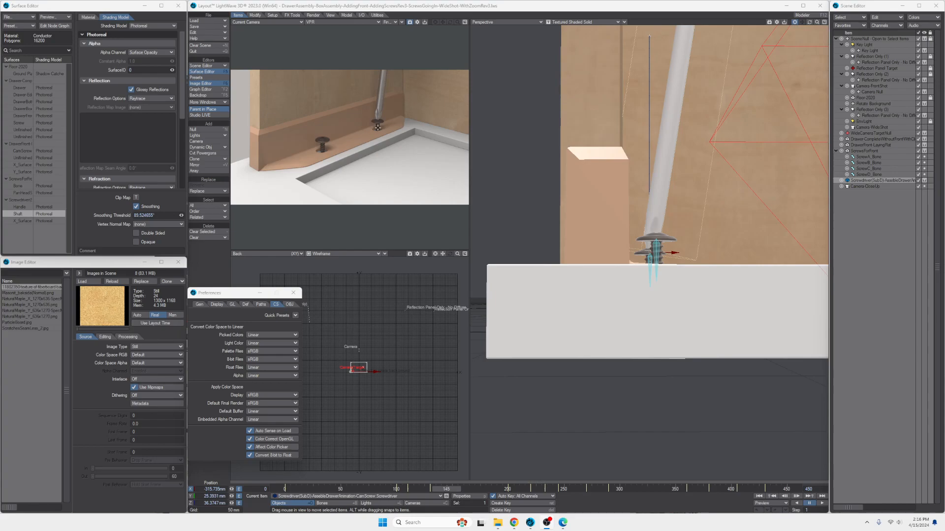
Step: Show the Surface_ID buffer in the camera preview and set the screwdriver Shaft surface's SurfaceID to 12
click(393, 23)
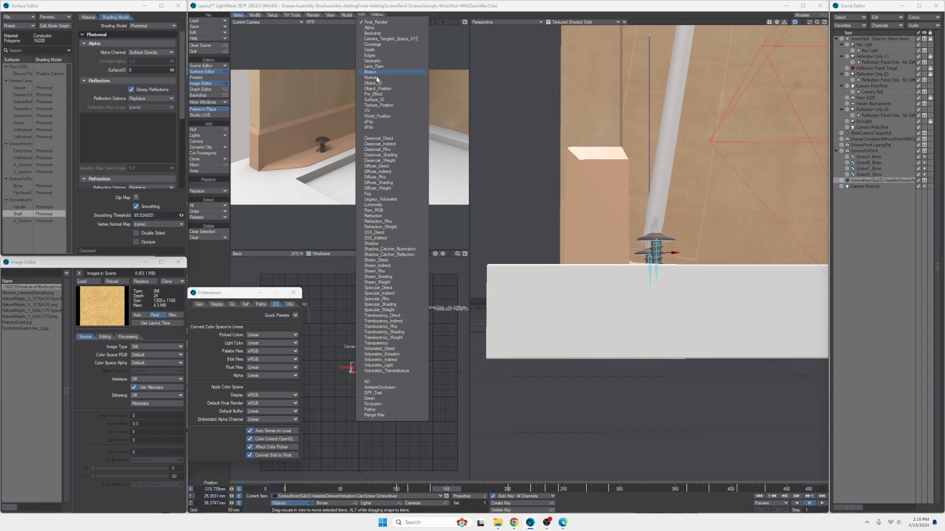
click(380, 101)
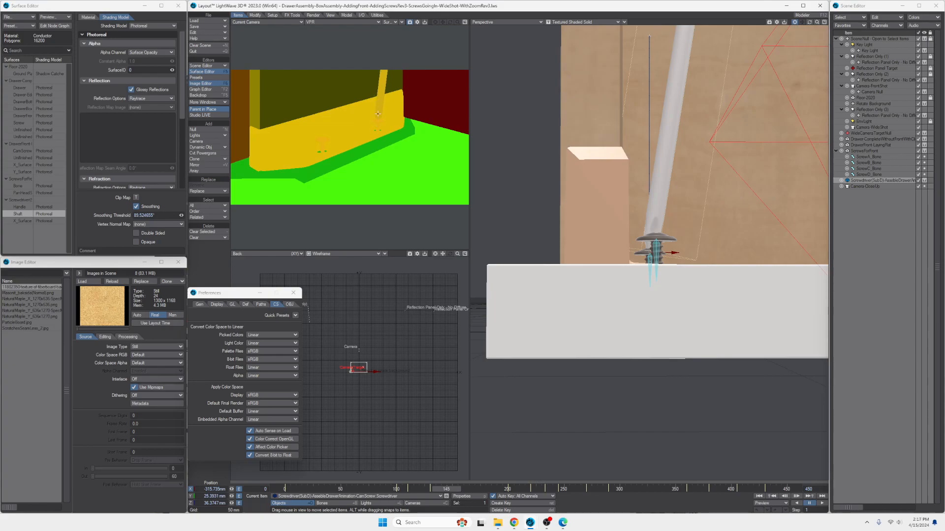
key(F5)
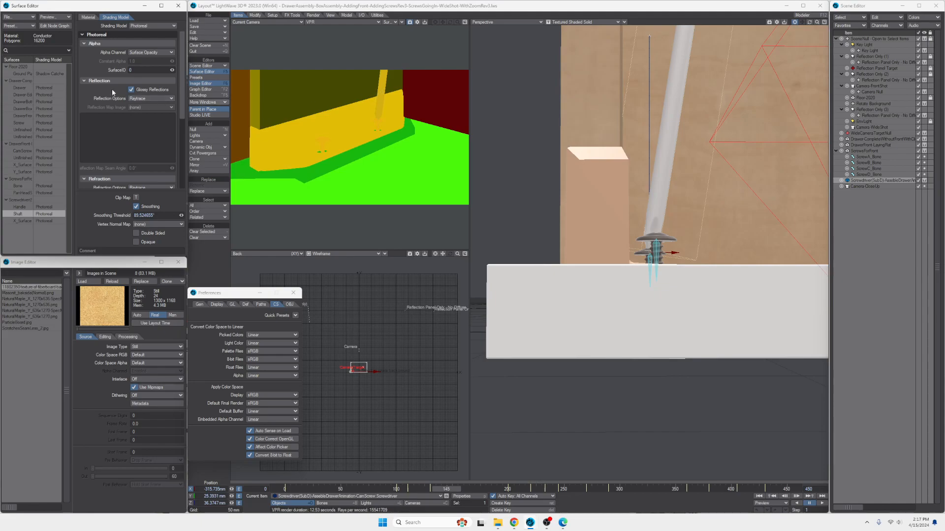
click(130, 71)
text(12)
key(Return)
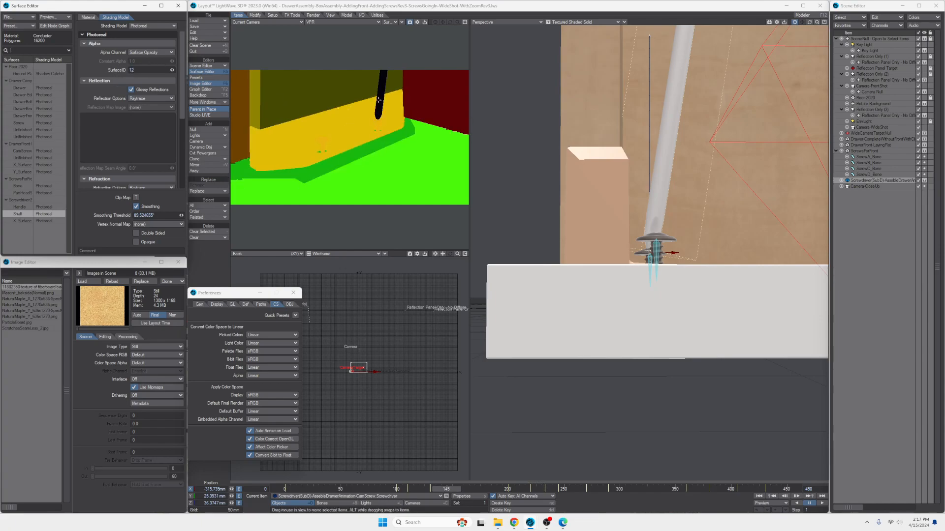
Step: Set the SurfaceID of the screw's PanHead surface to 12
click(378, 124)
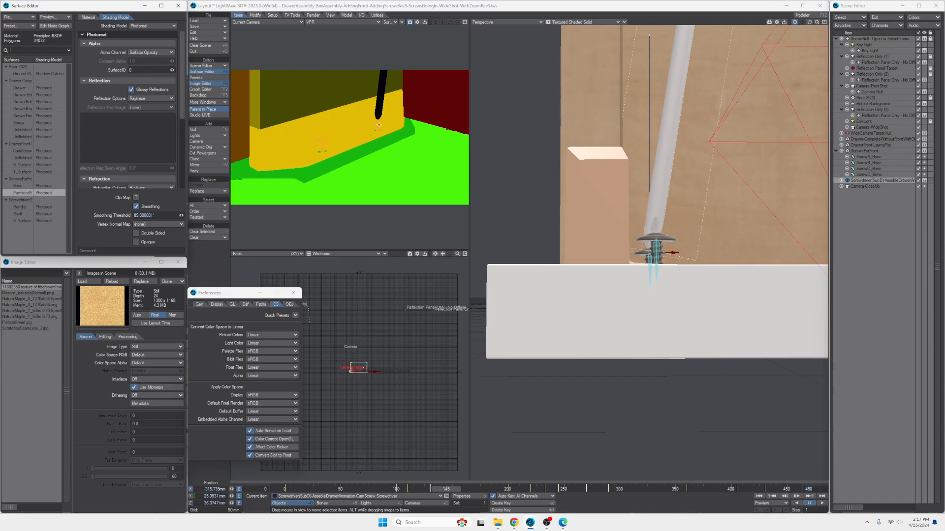
click(146, 70)
text(1)
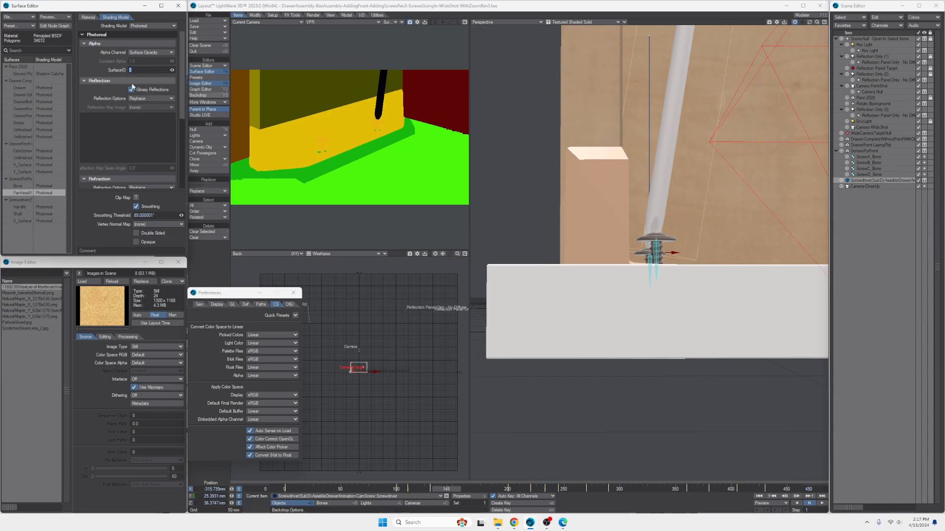
text(2)
key(Return)
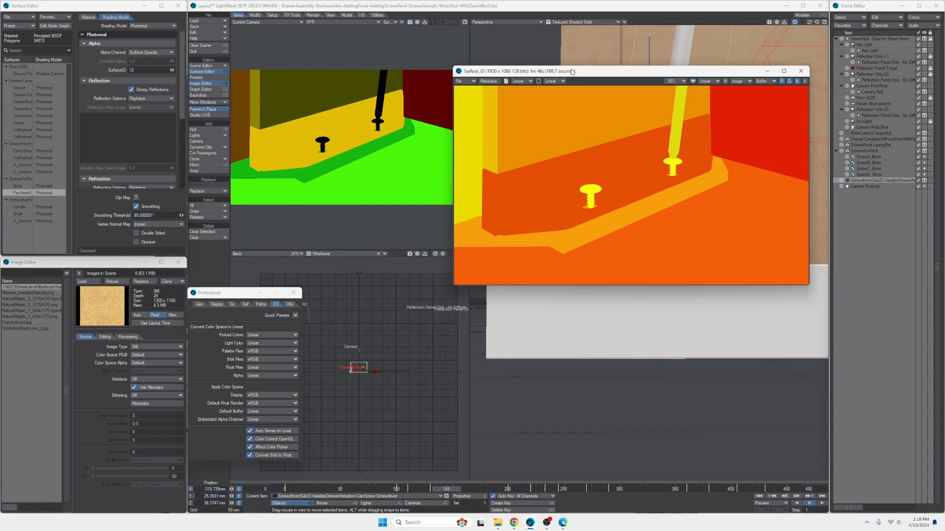
drag(572, 71, 593, 73)
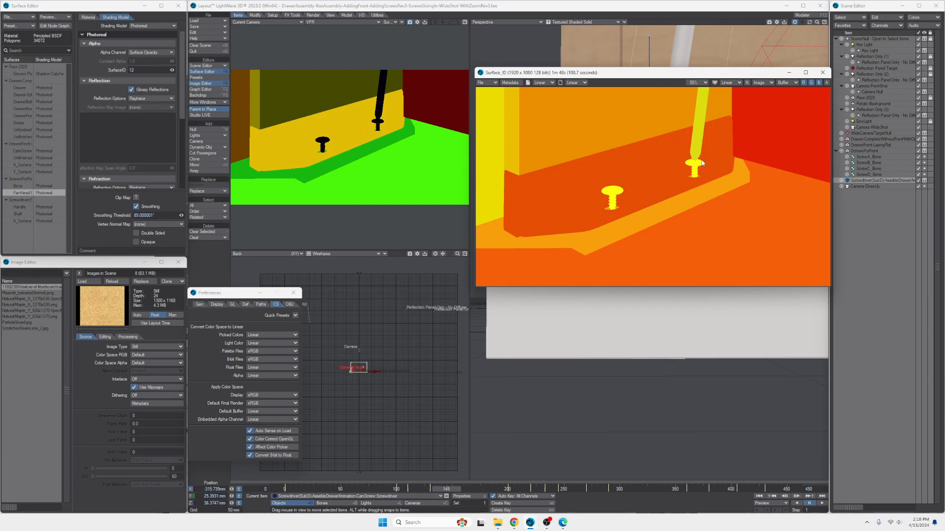
drag(679, 73, 673, 55)
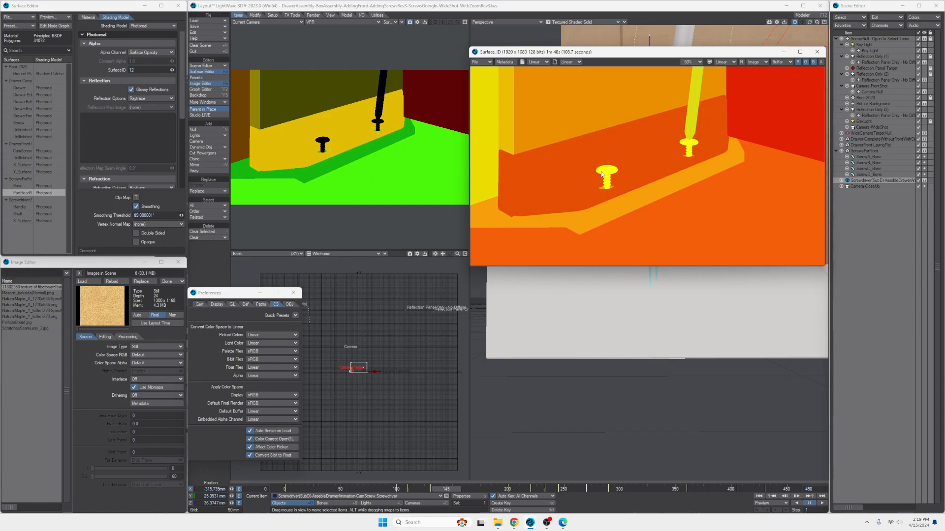
drag(625, 56, 600, 40)
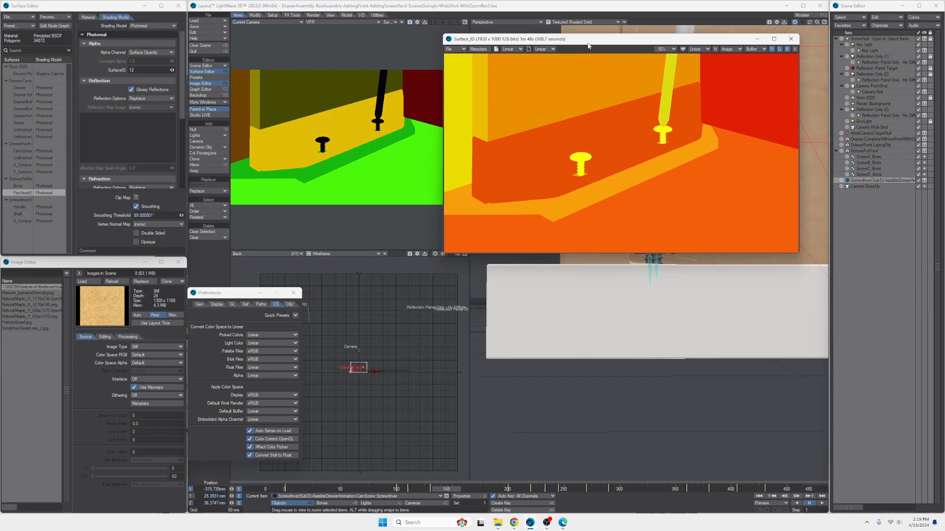
drag(588, 45, 589, 45)
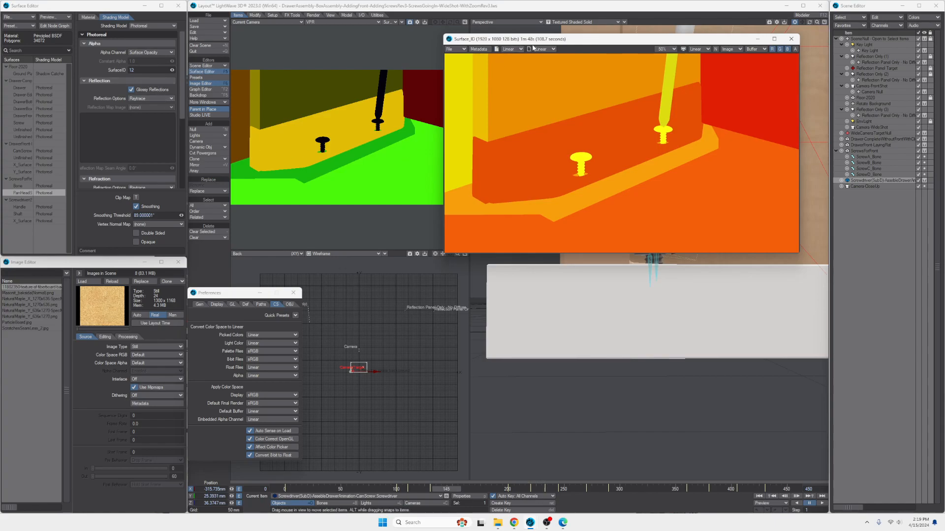
mouse_move(568, 46)
mouse_down()
mouse_move(585, 49)
mouse_move(574, 44)
mouse_up()
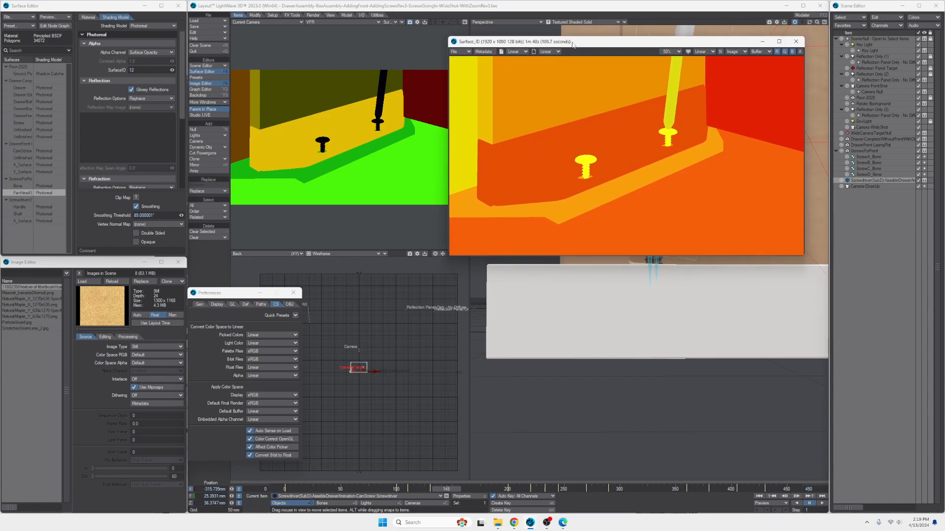
Step: Apply the Disabled color space preset and test the Normalize Display option of the VPR preview
click(295, 316)
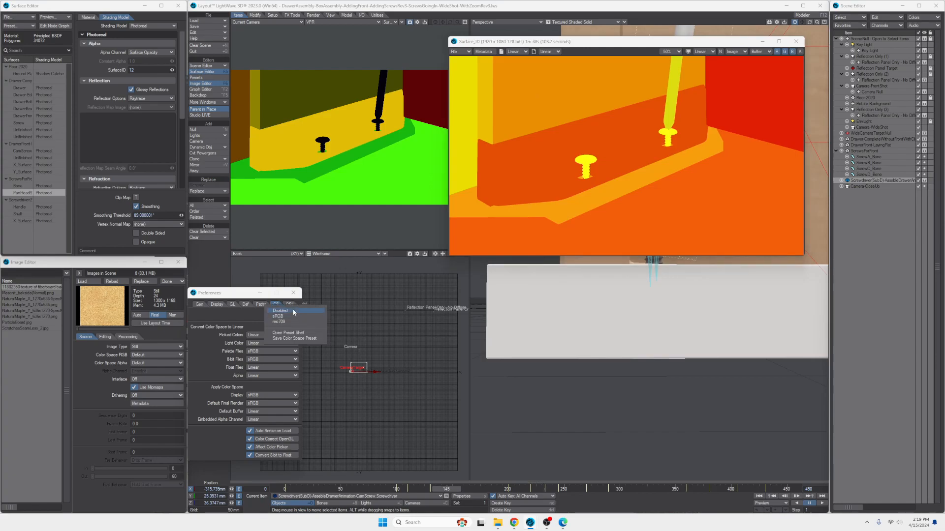
click(290, 310)
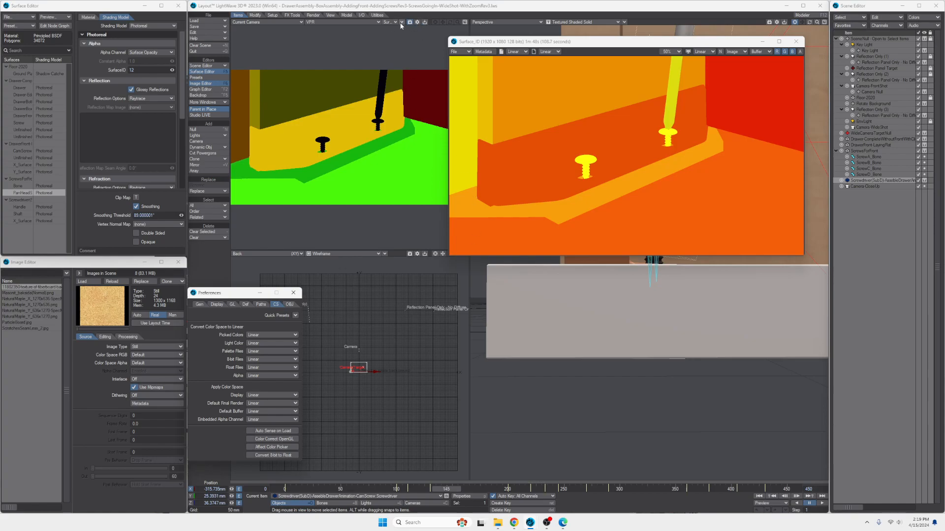
click(417, 23)
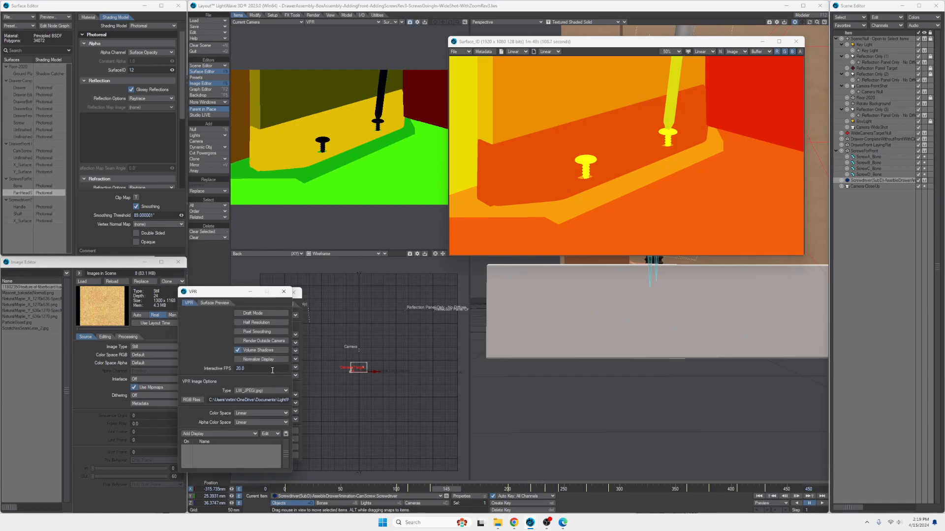
click(238, 359)
click(238, 361)
click(283, 291)
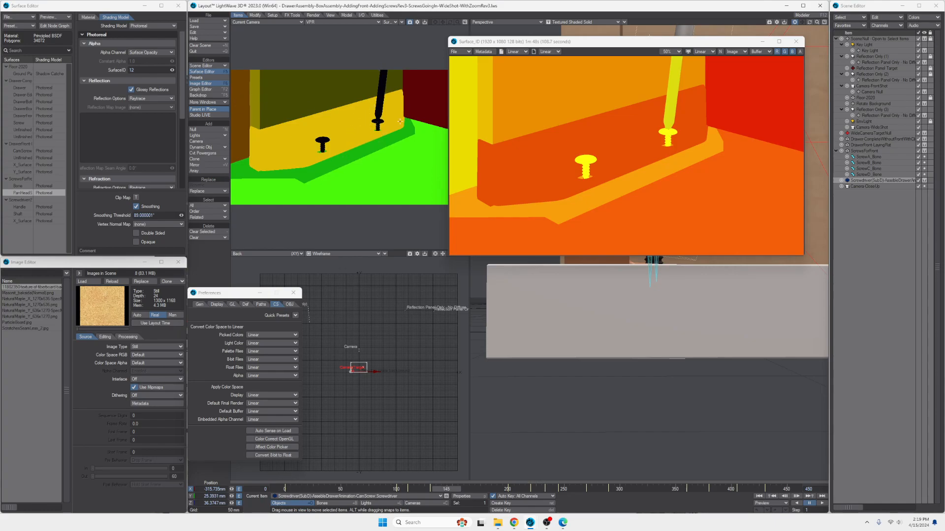
Step: Switch the camera preview to the Final_Render buffer and apply the sRGB color space preset
drag(546, 42, 535, 41)
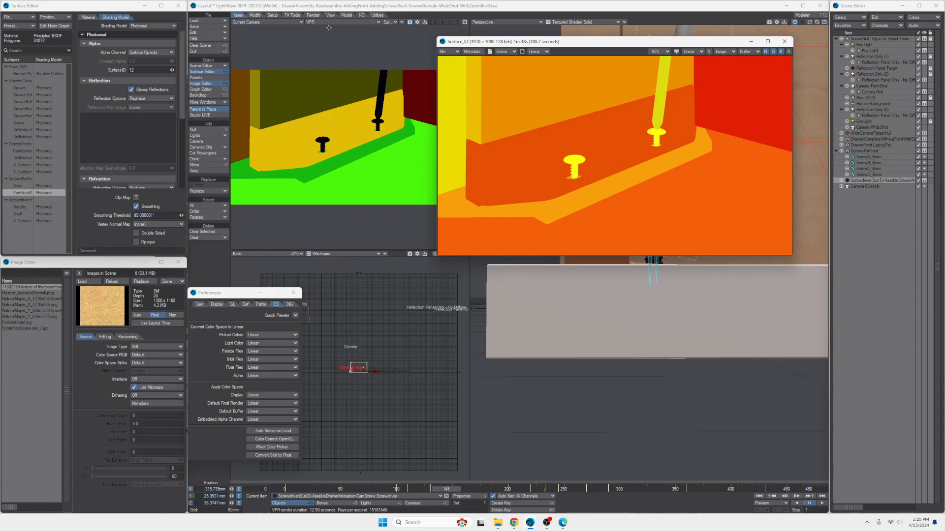
click(390, 22)
click(388, 10)
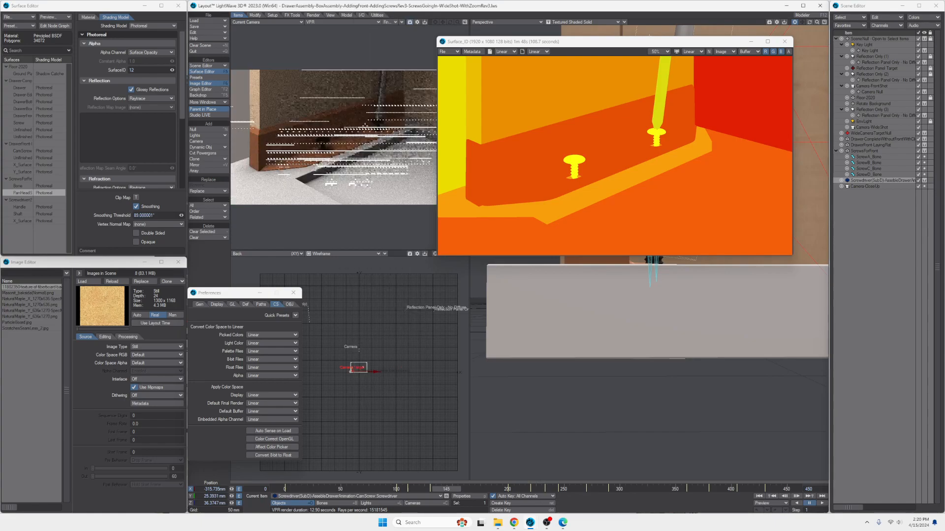
click(296, 315)
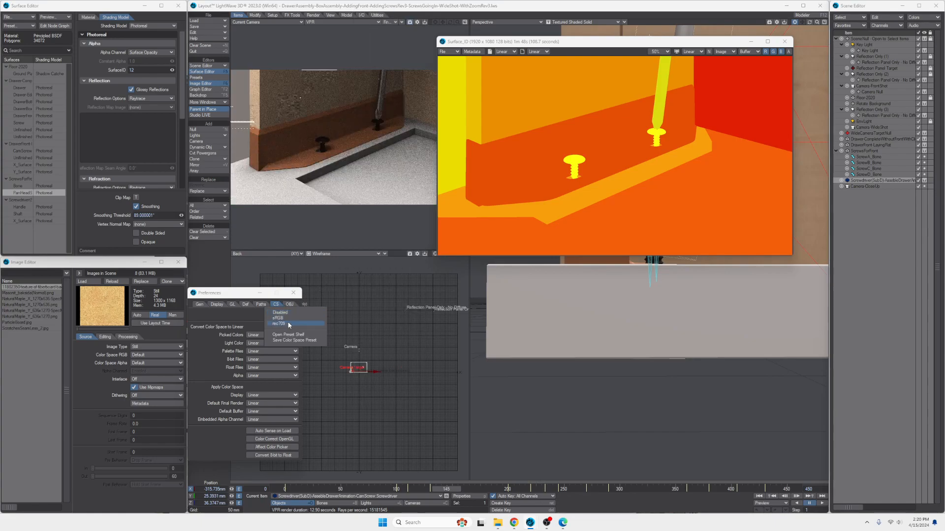
click(289, 324)
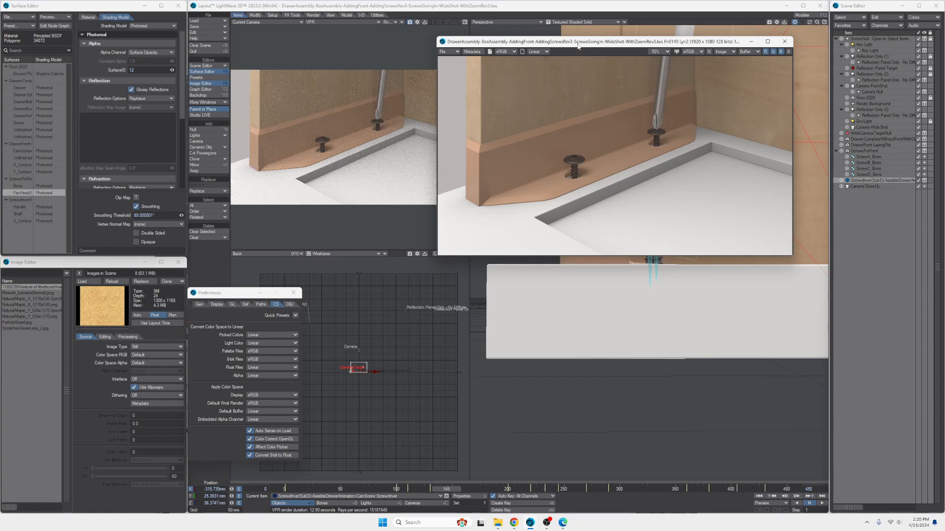
Step: Show the Object_ID buffer in both the rendered image window and the camera preview
drag(578, 44, 589, 41)
click(735, 50)
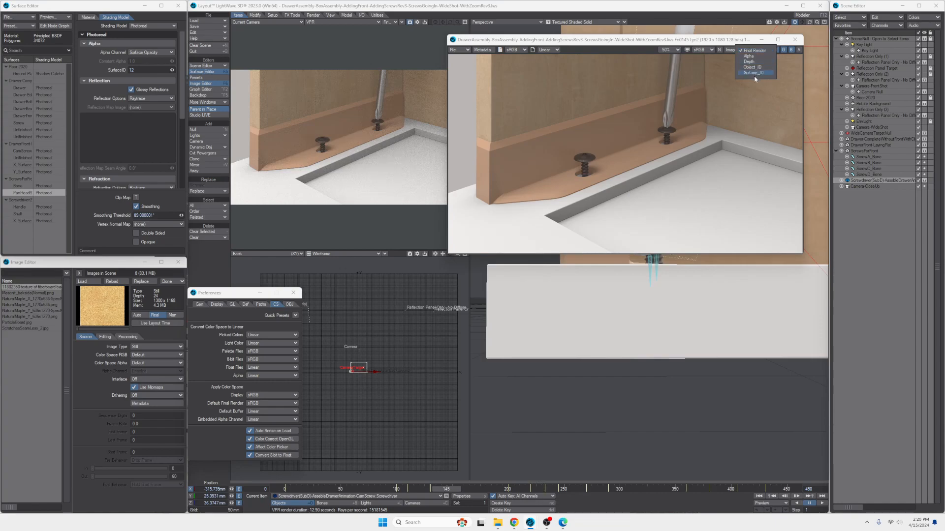
click(753, 68)
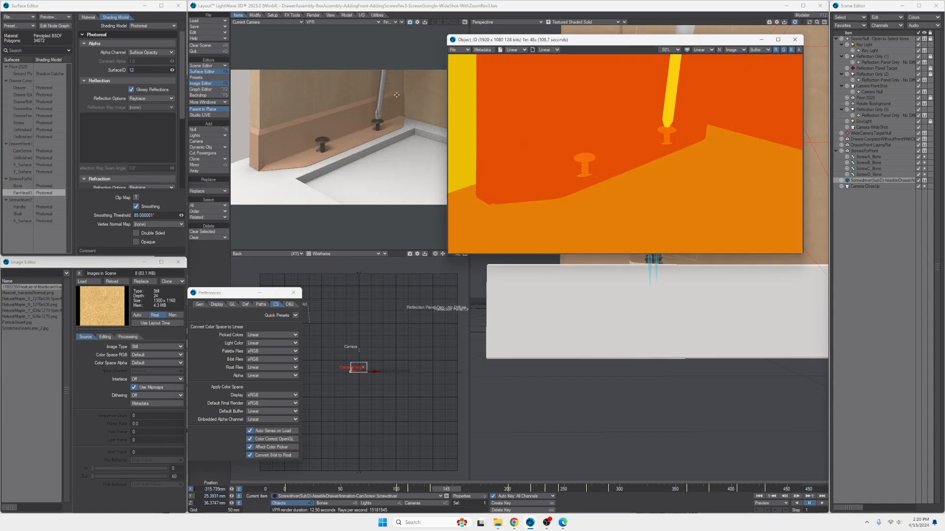
click(394, 21)
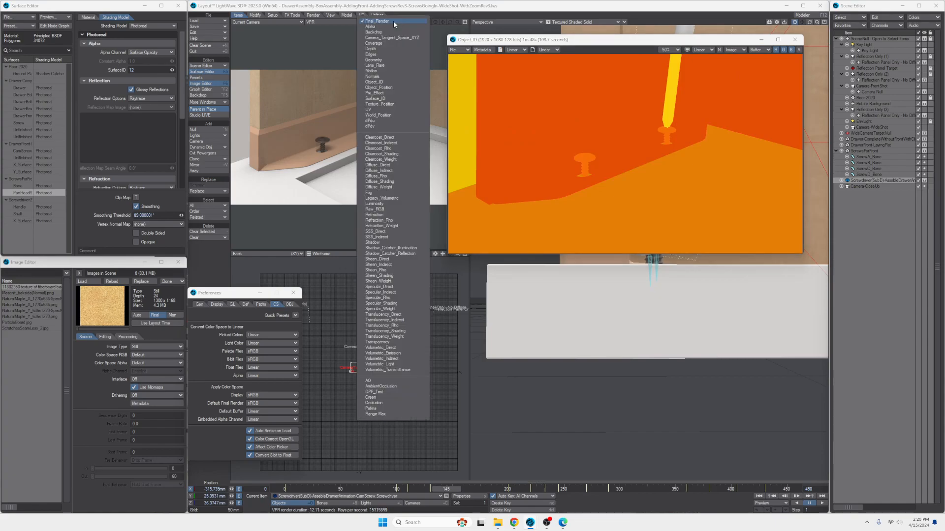
click(382, 82)
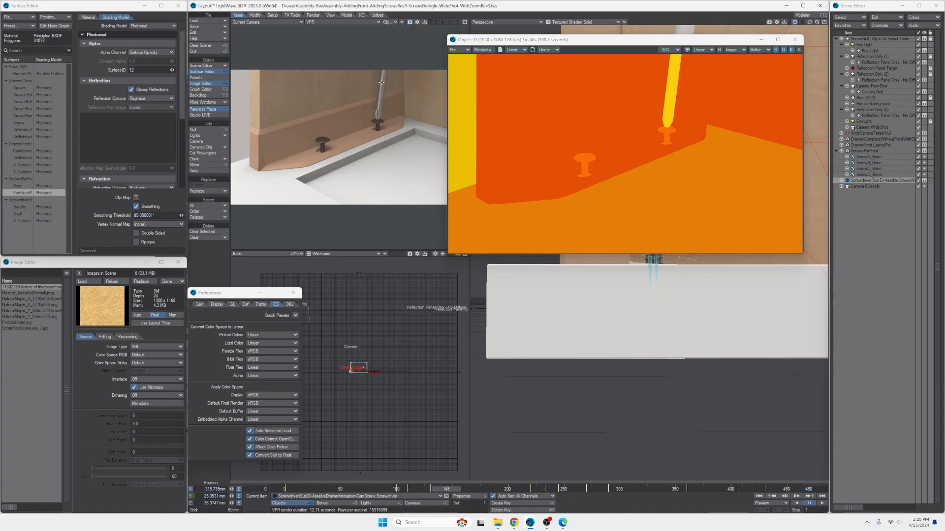